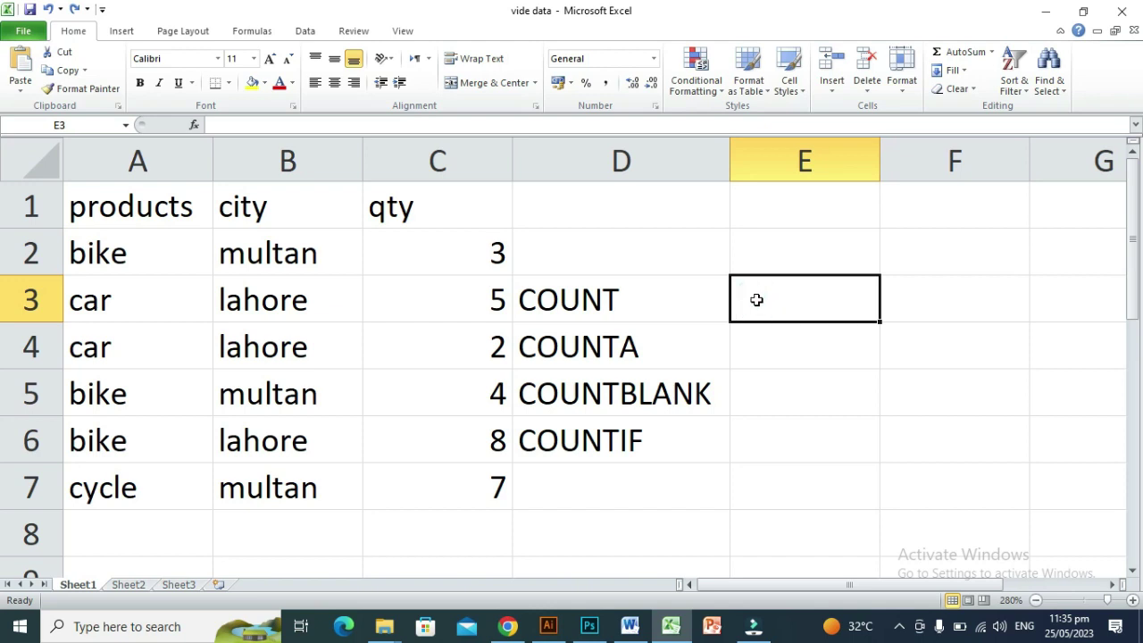
Enter the formula =COUNT(C2:C7) in cell E3 to count the numeric quantities
{"action": "type", "text": "=COUNT"}
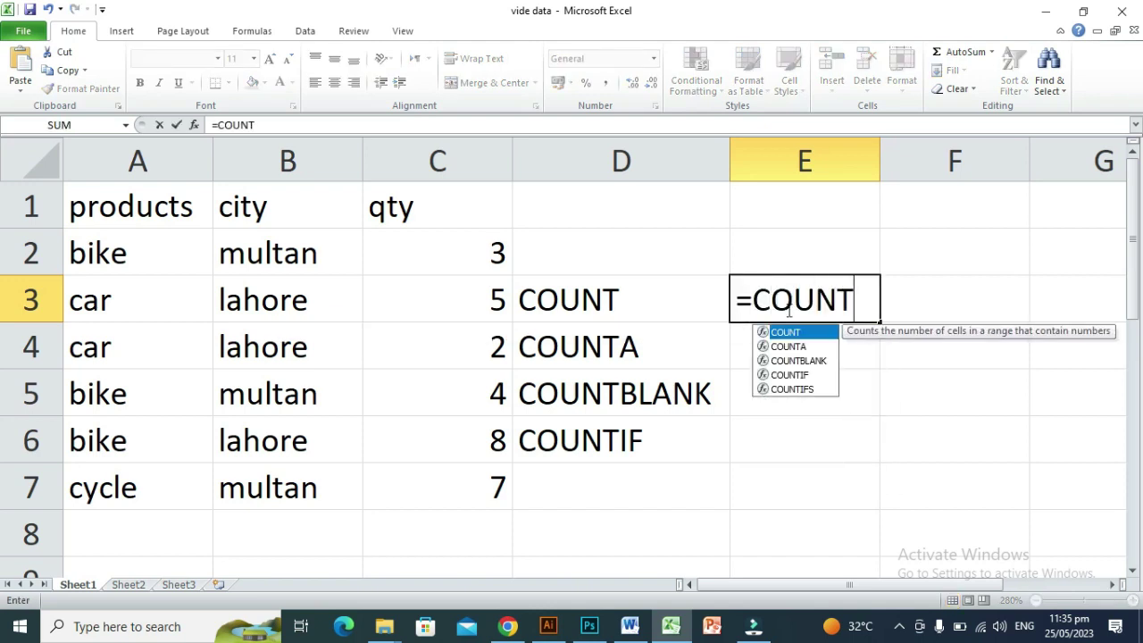
{"action": "type", "text": "("}
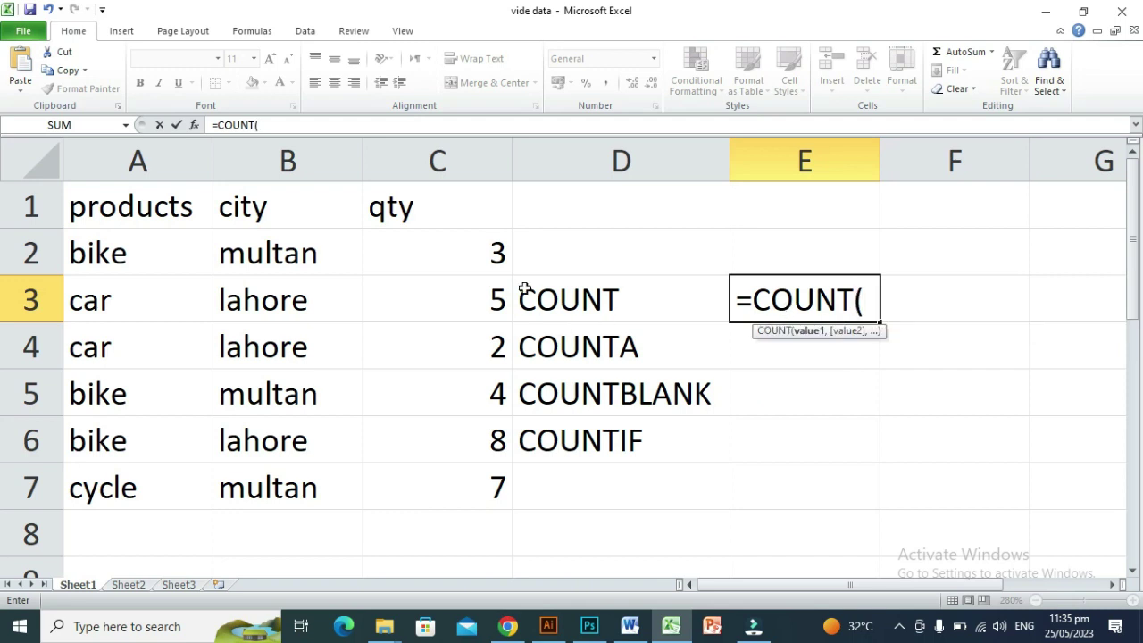
{"action": "left_click_drag", "start_coordinate": [477, 253], "coordinate": [484, 473]}
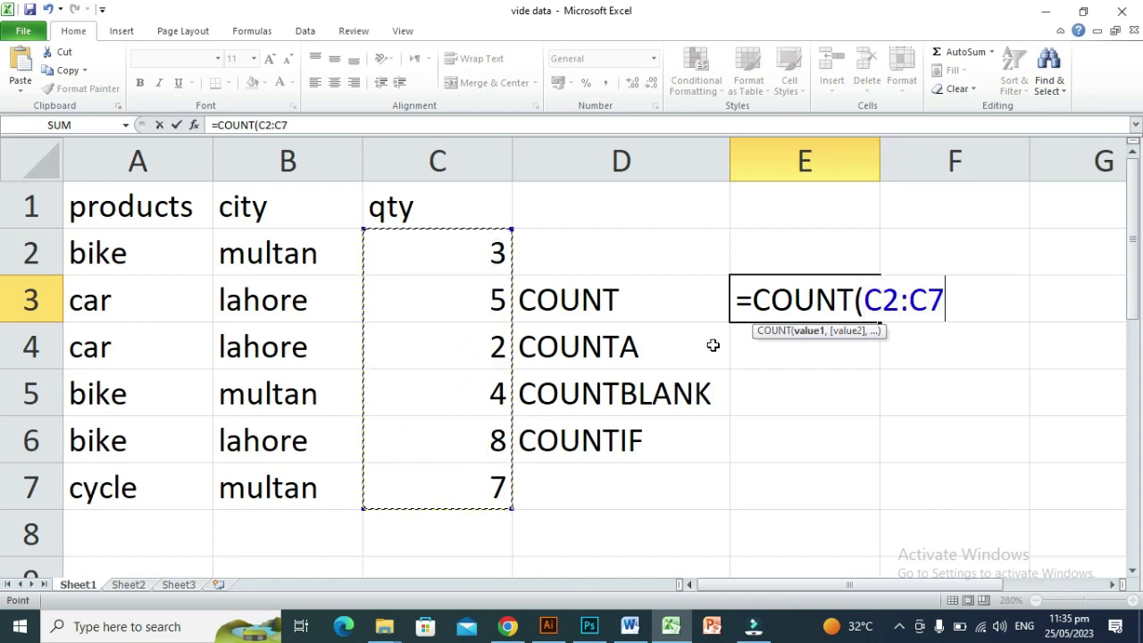
{"action": "type", "text": ")"}
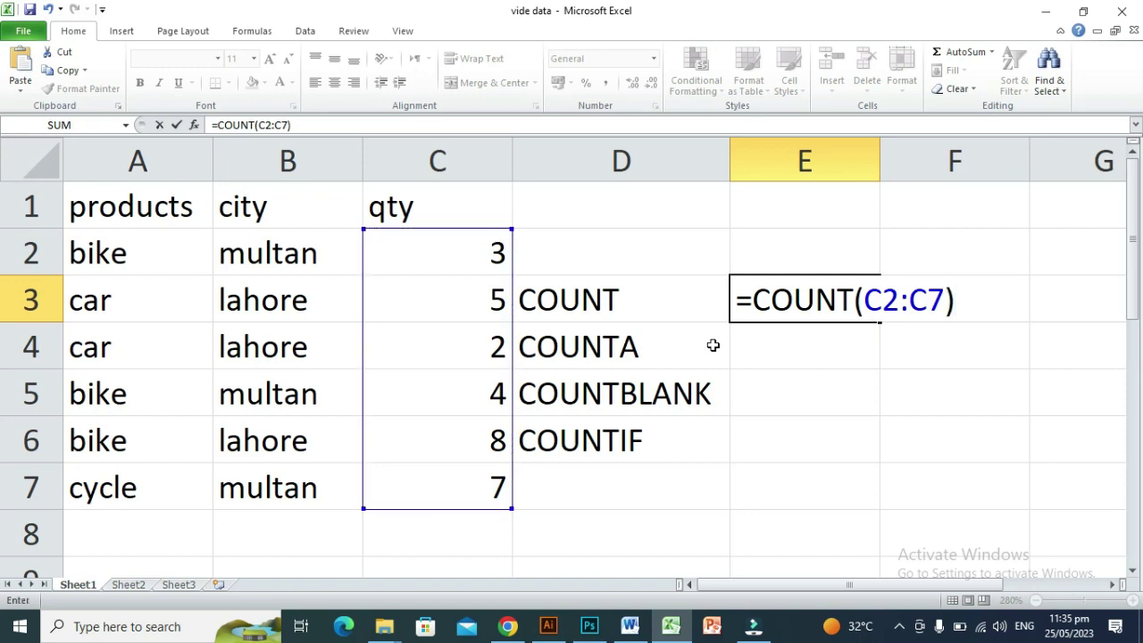
{"action": "key", "text": "Return"}
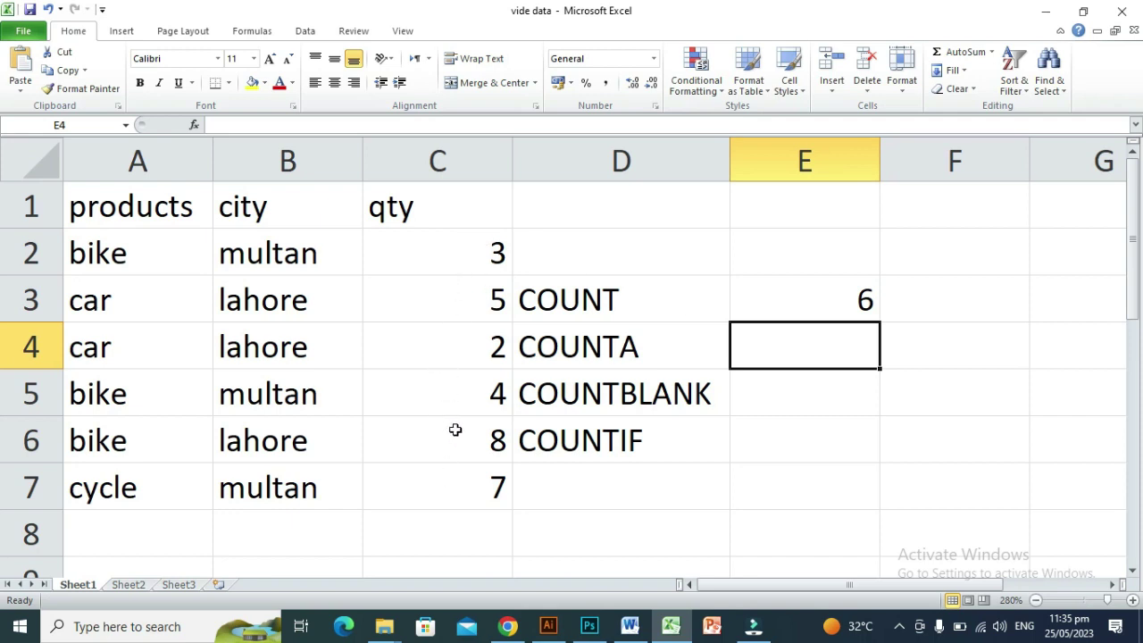
Replace the quantity in cell C5 with the text ABC
{"action": "left_click", "coordinate": [447, 401]}
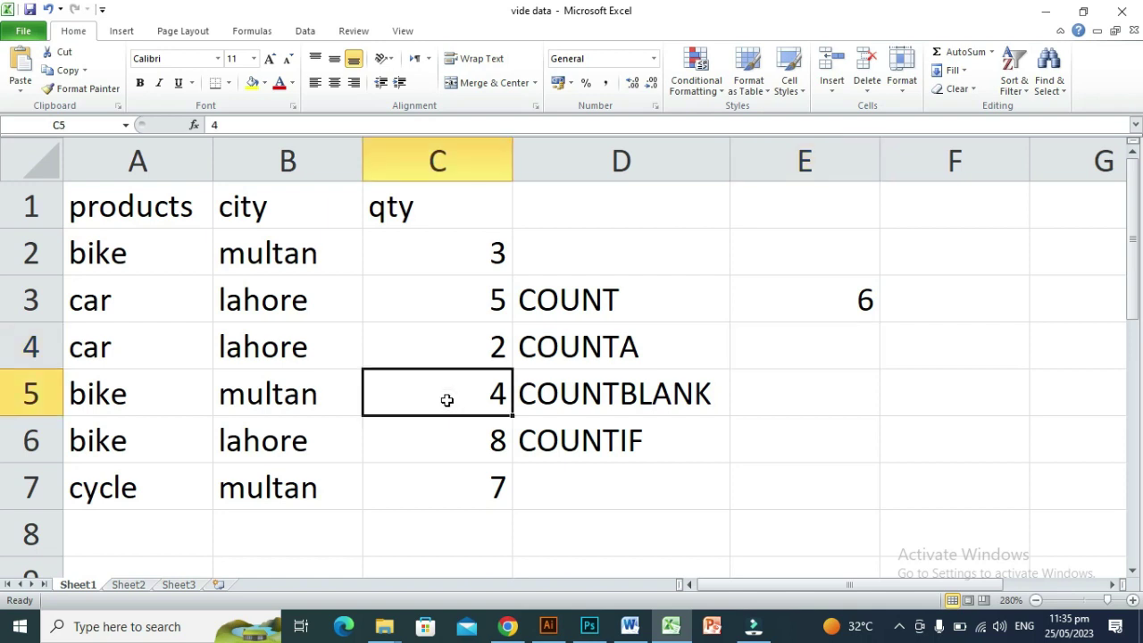
{"action": "key", "text": "BackSpace"}
{"action": "type", "text": "ABC"}
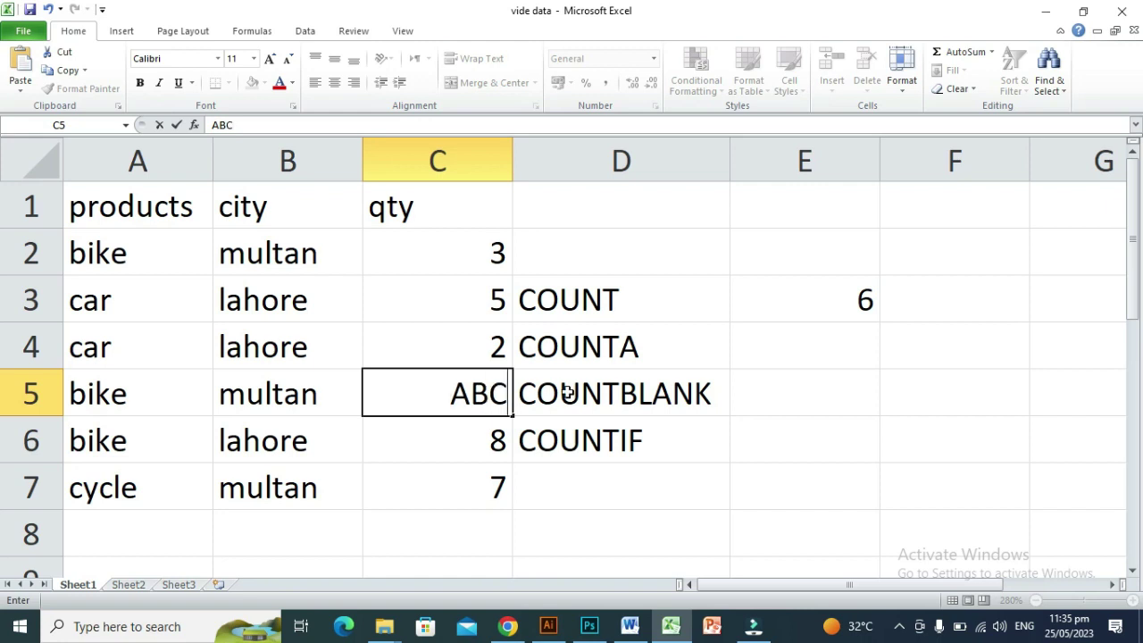
{"action": "key", "text": "Return"}
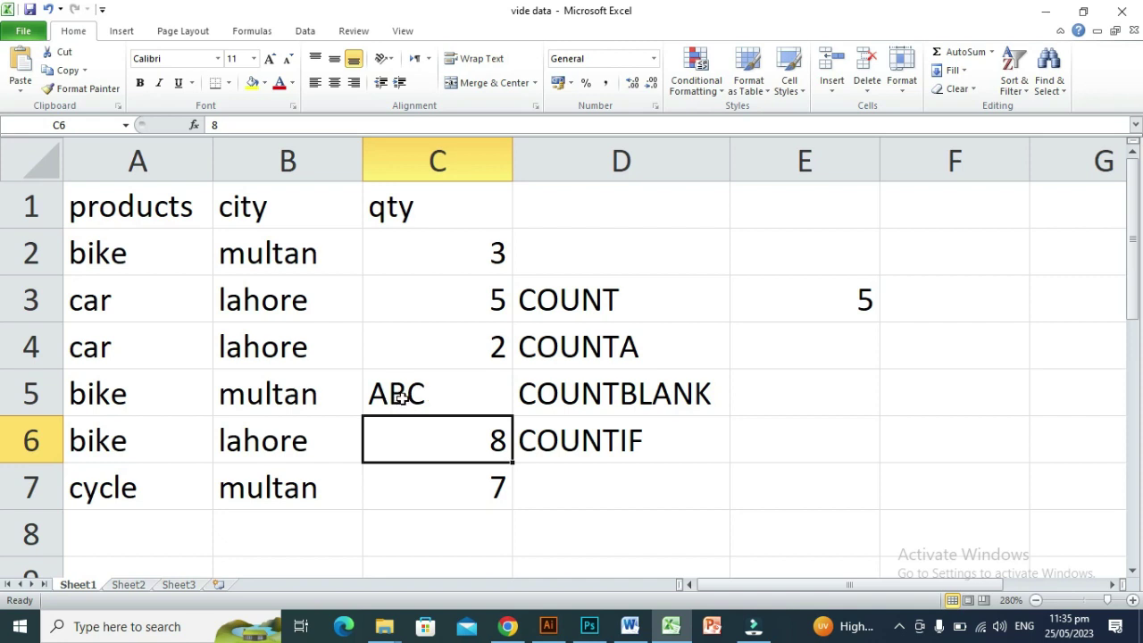
Enter the formula =COUNTA(C2:C7) in cell E4 to count the non-empty quantity cells
{"action": "left_click", "coordinate": [750, 352]}
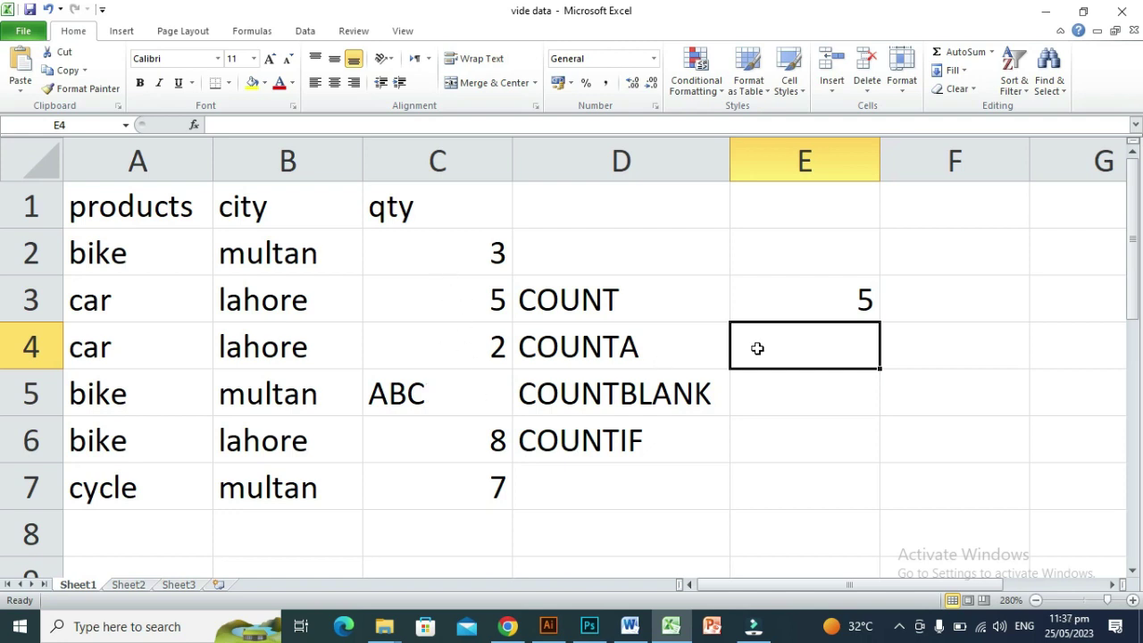
{"action": "type", "text": "=COUNT"}
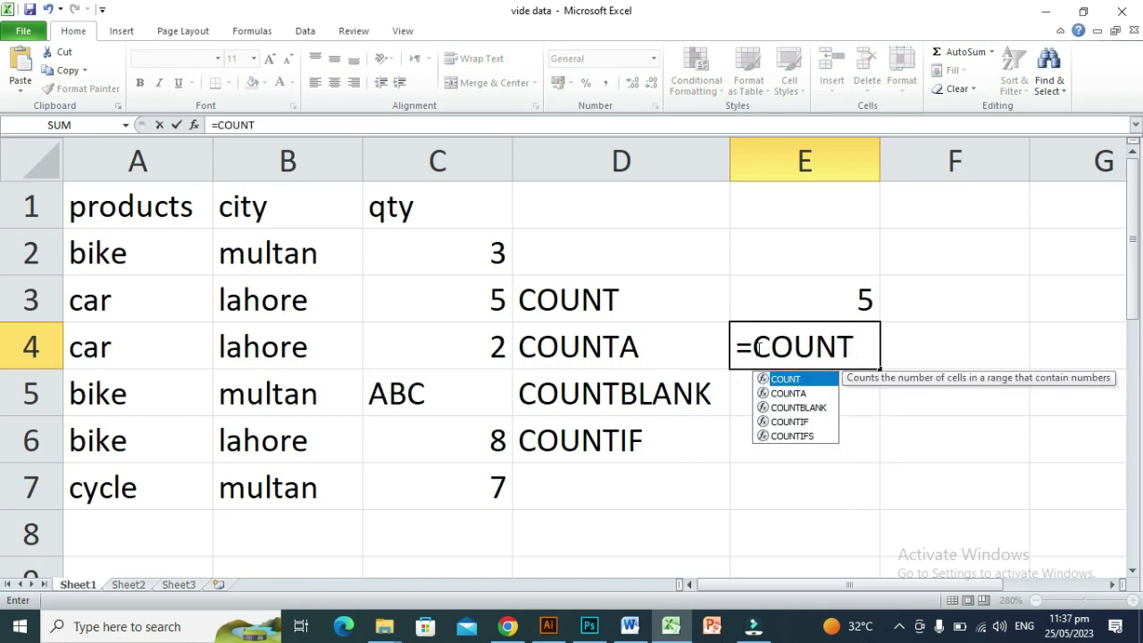
{"action": "type", "text": "A("}
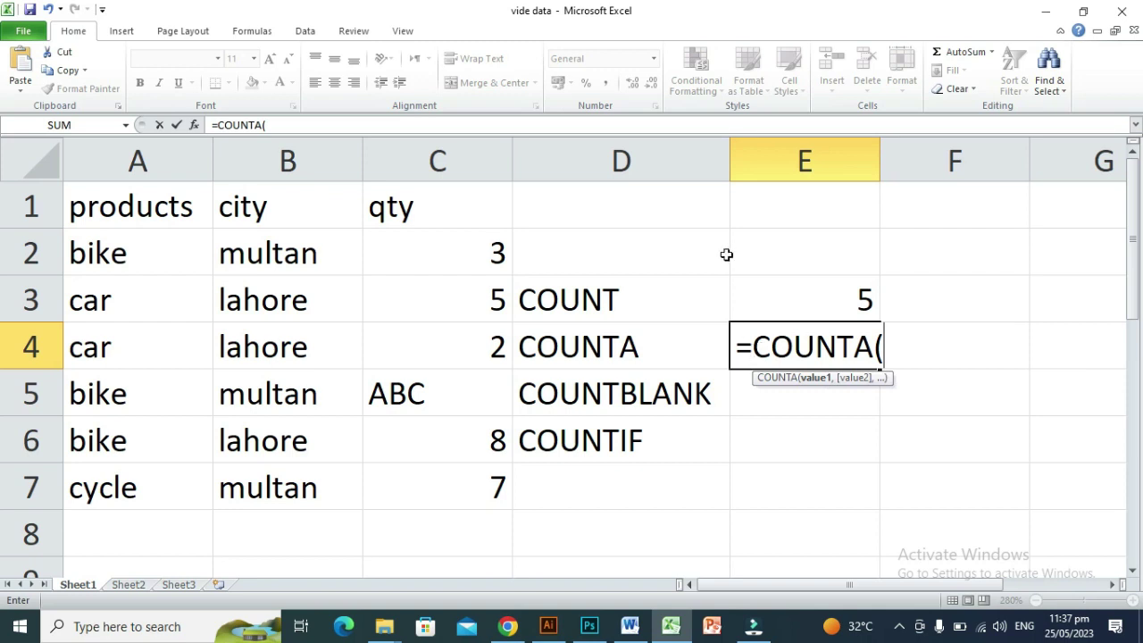
{"action": "left_click_drag", "start_coordinate": [455, 250], "coordinate": [465, 471]}
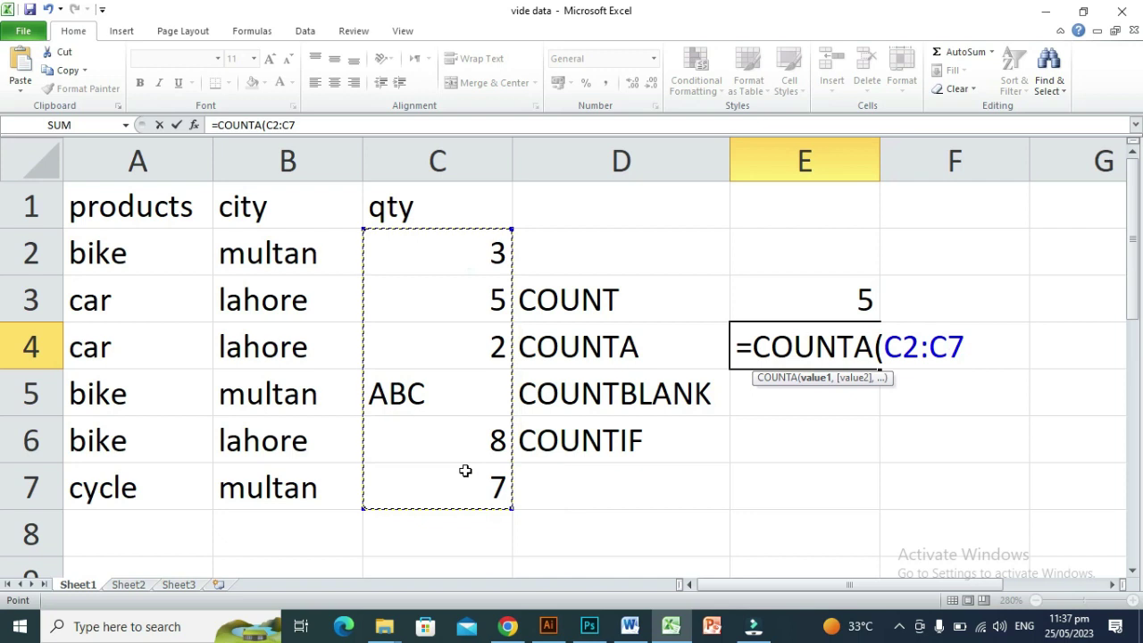
{"action": "type", "text": ")"}
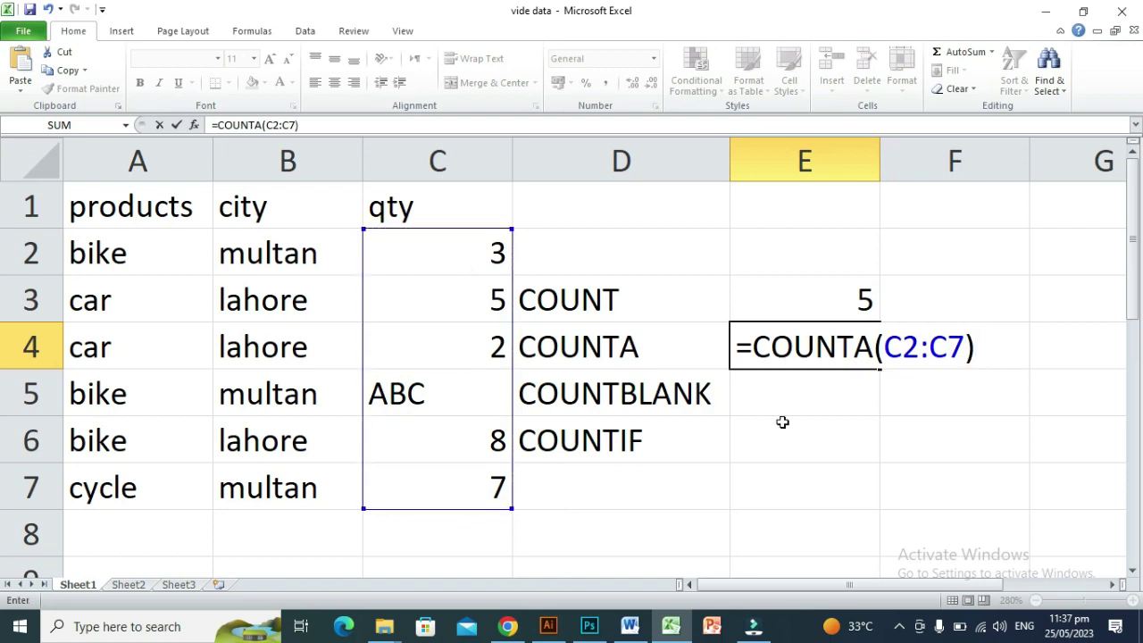
{"action": "key", "text": "Return"}
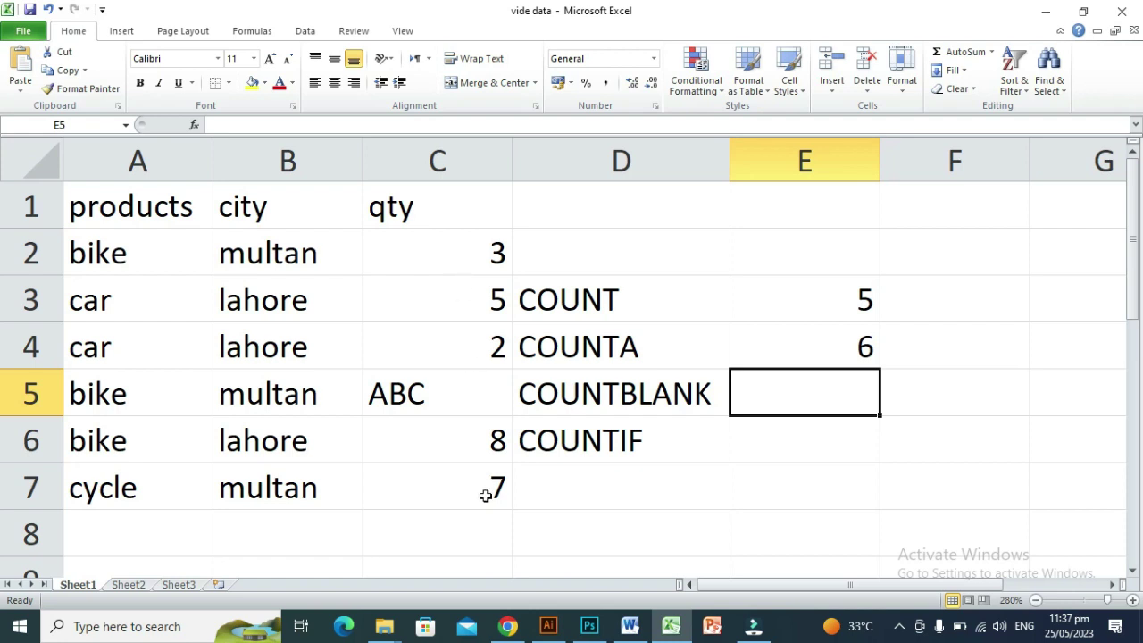
Clear the contents of cells C5 and C3 in the qty column
{"action": "left_click", "coordinate": [820, 354]}
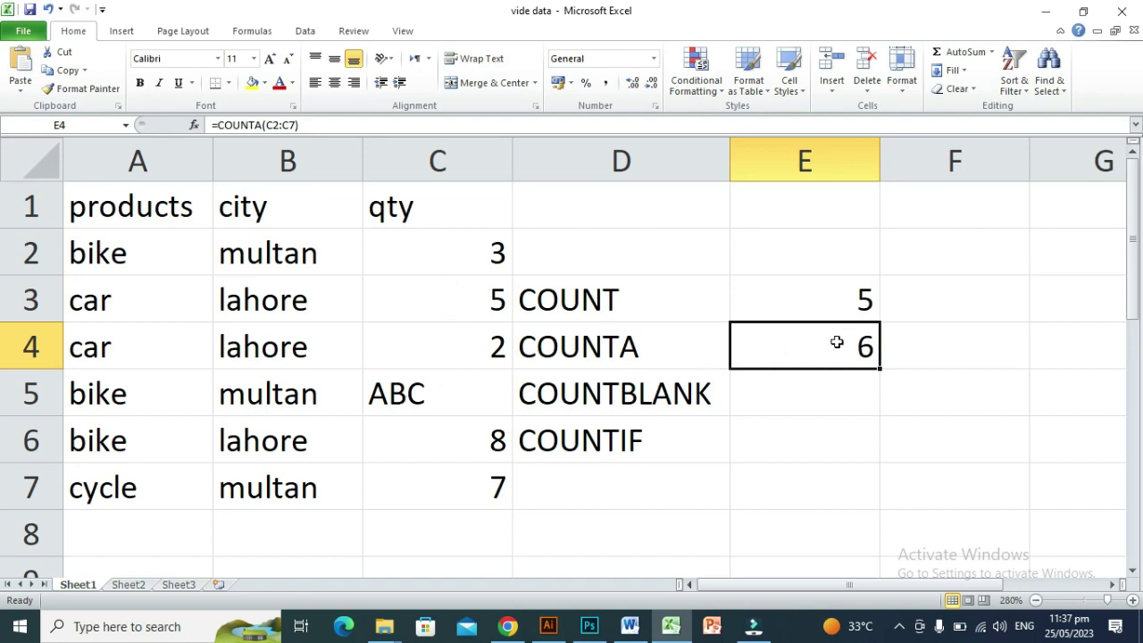
{"action": "left_click", "coordinate": [755, 396]}
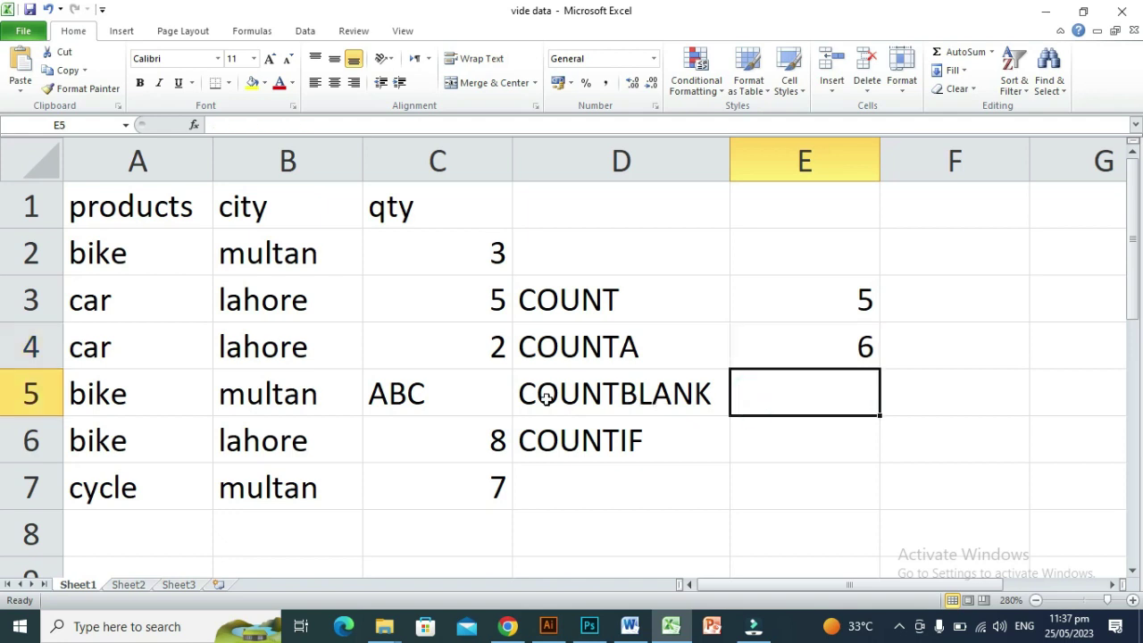
{"action": "left_click", "coordinate": [475, 401]}
{"action": "key", "text": "BackSpace"}
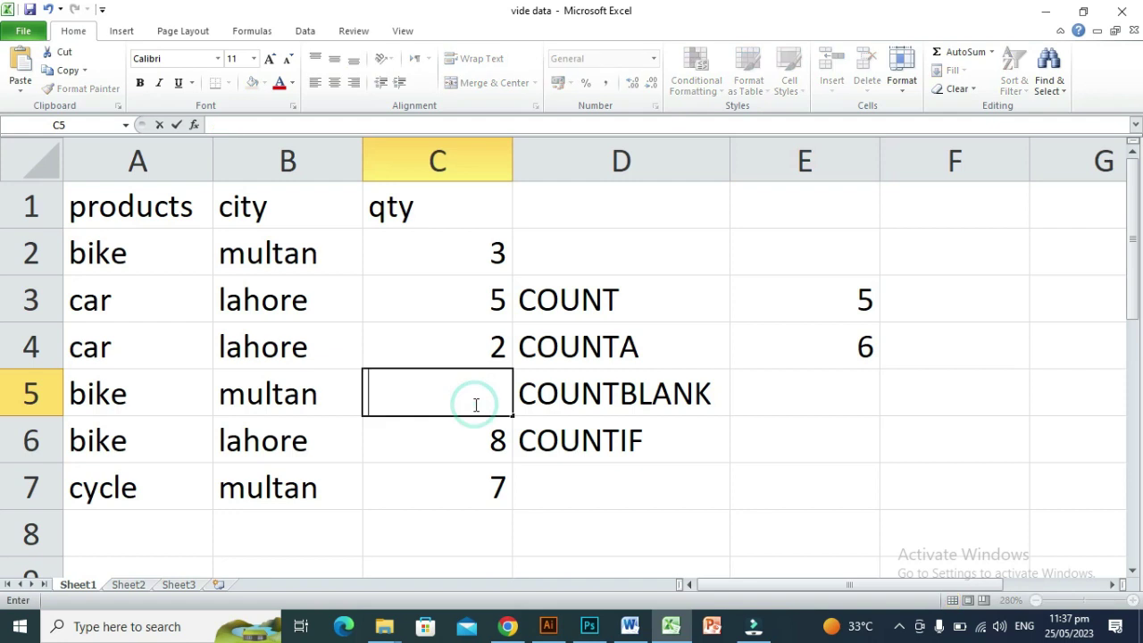
{"action": "left_click", "coordinate": [450, 302]}
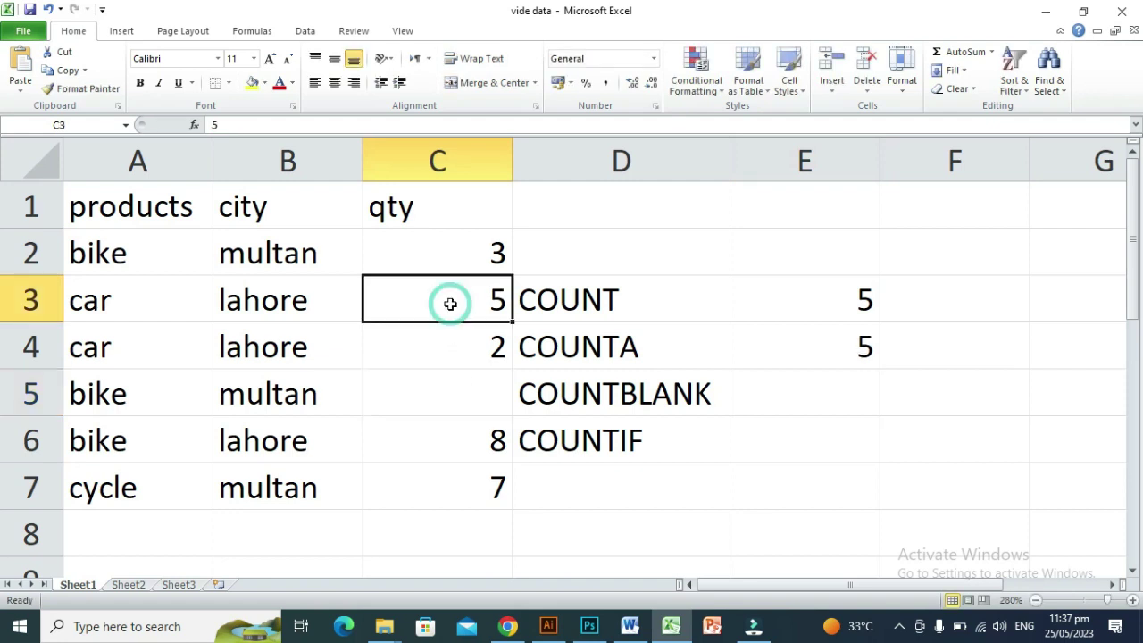
{"action": "key", "text": "BackSpace"}
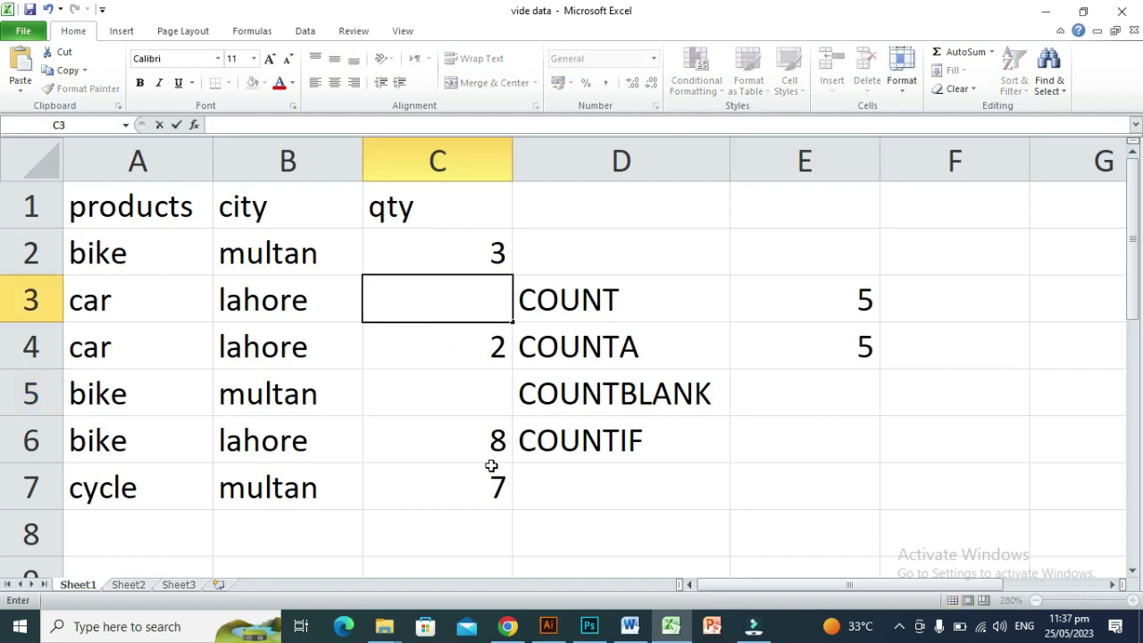
Enter the formula =COUNTBLANK(C2:C7) in cell E5 to count the empty quantity cells
{"action": "left_click", "coordinate": [795, 396]}
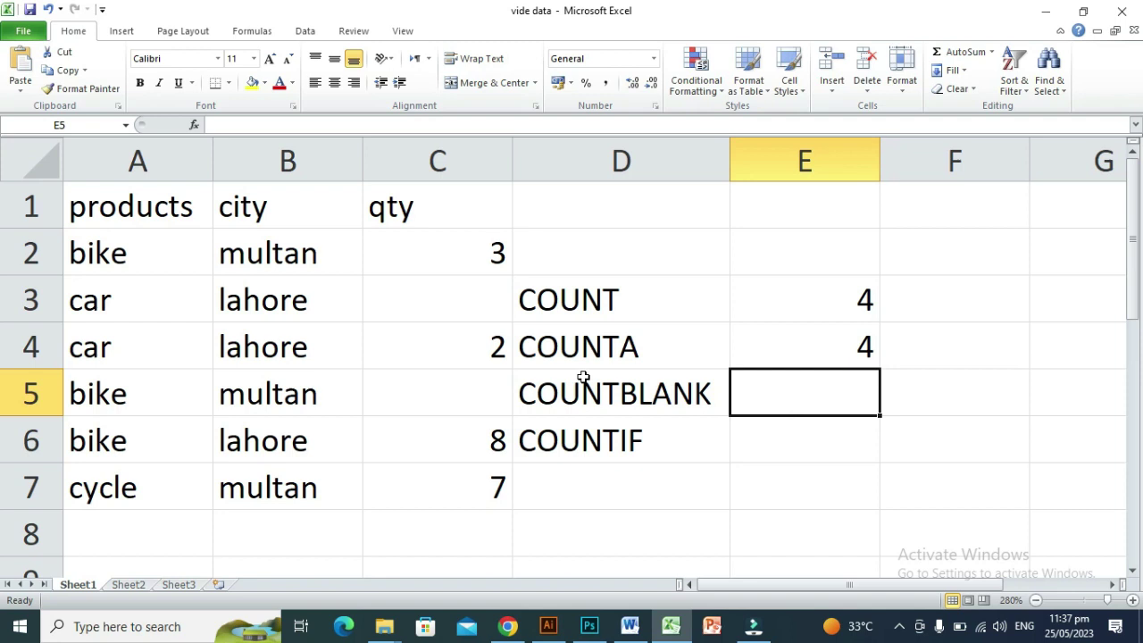
{"action": "type", "text": "="}
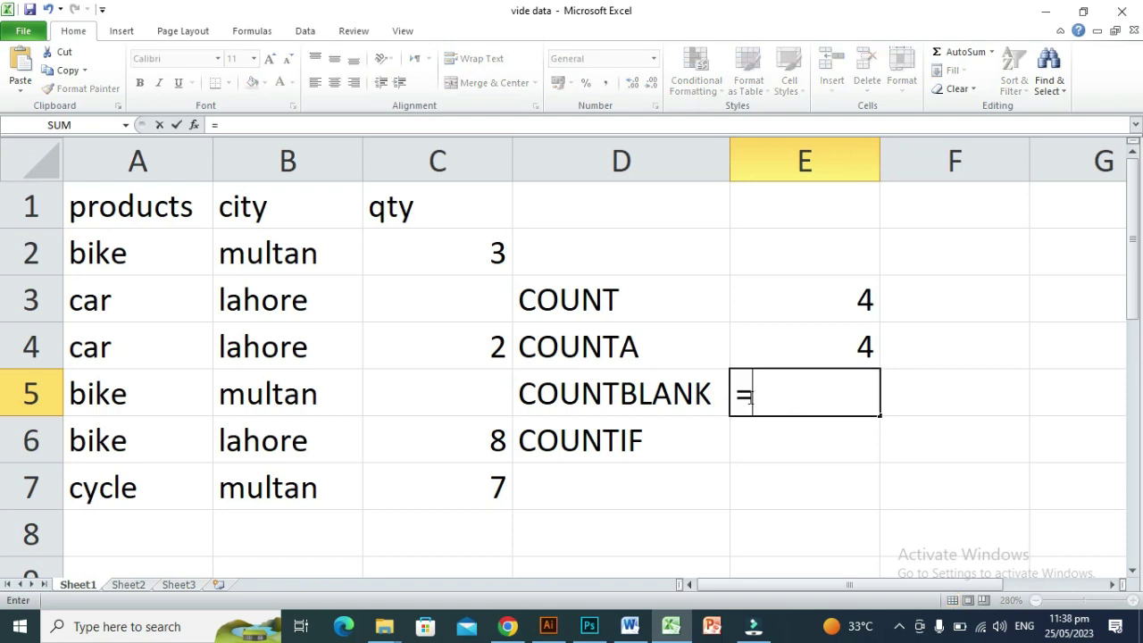
{"action": "type", "text": "COU"}
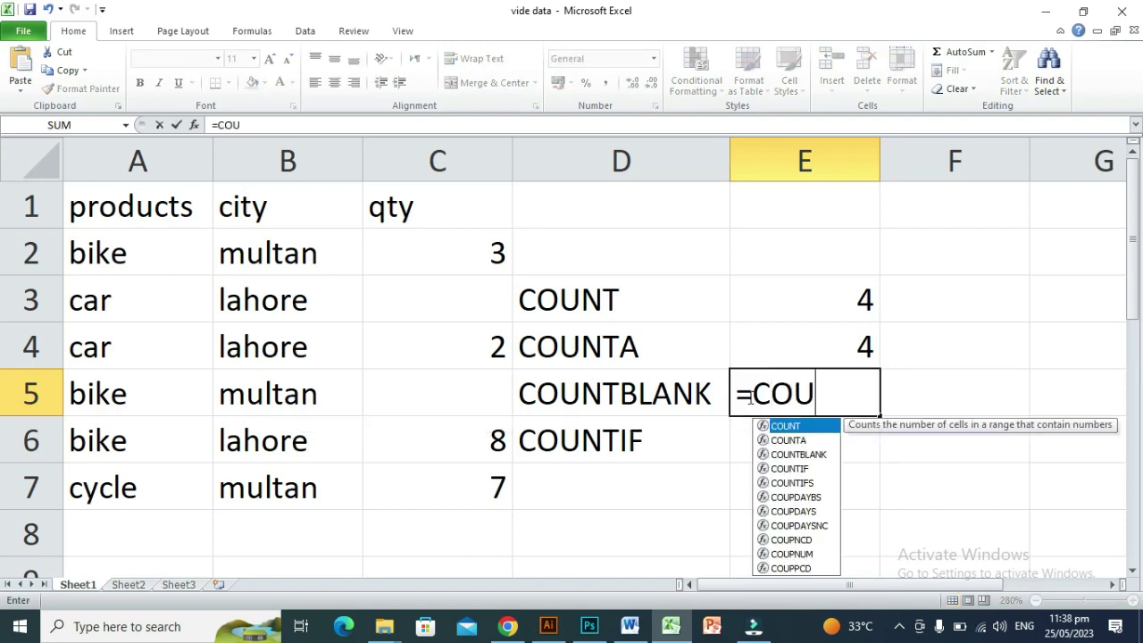
{"action": "type", "text": "NTB"}
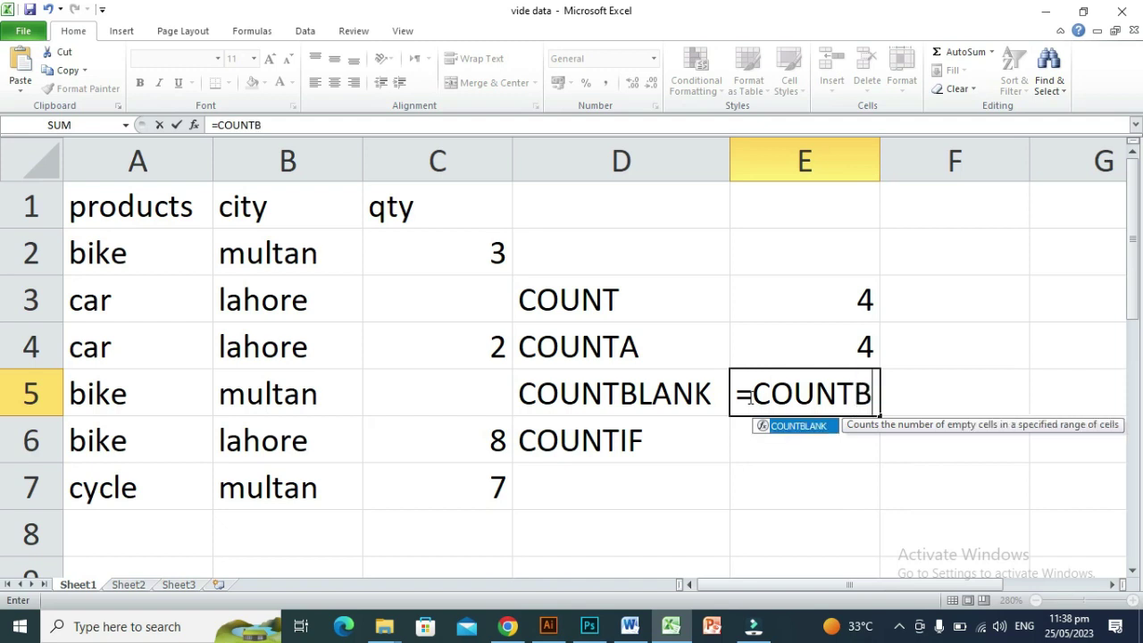
{"action": "type", "text": "LANK"}
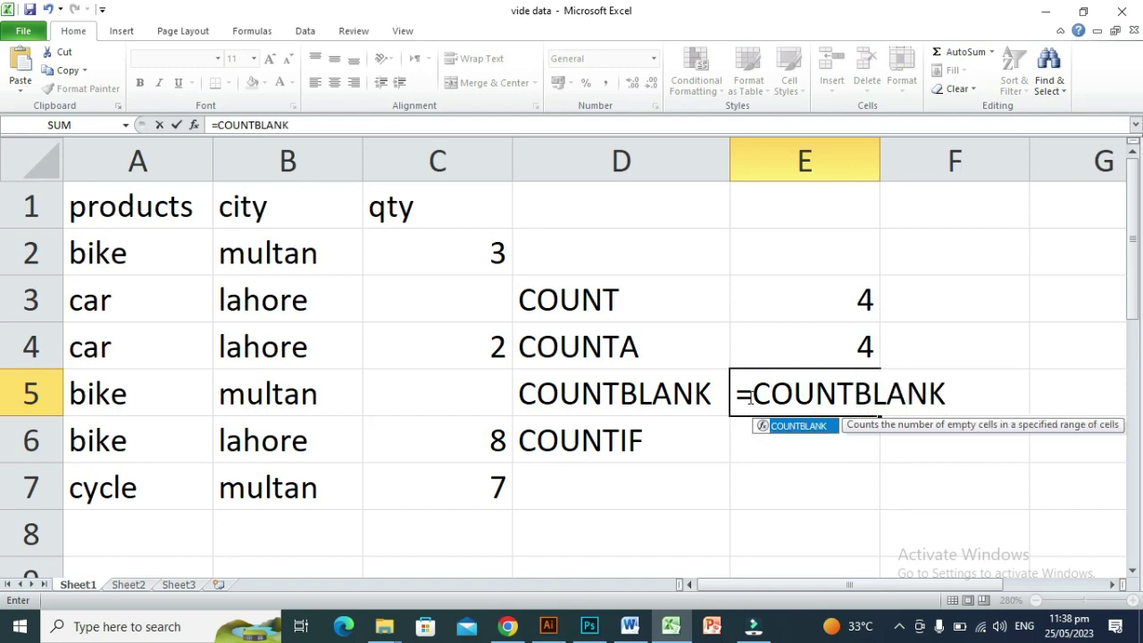
{"action": "type", "text": "("}
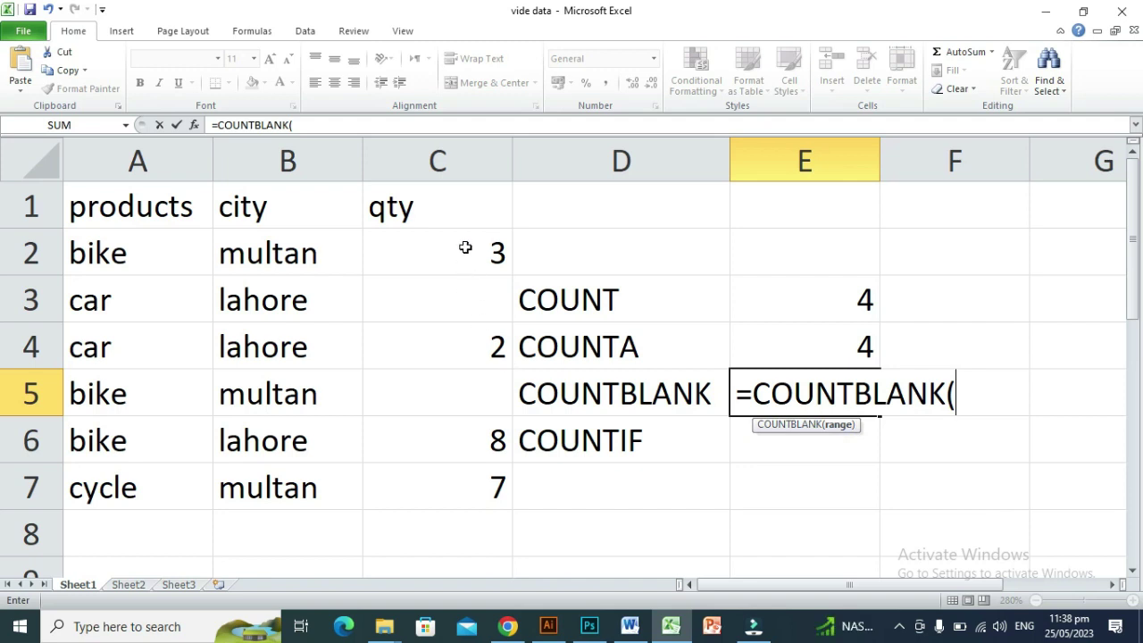
{"action": "left_click_drag", "start_coordinate": [458, 244], "coordinate": [480, 498]}
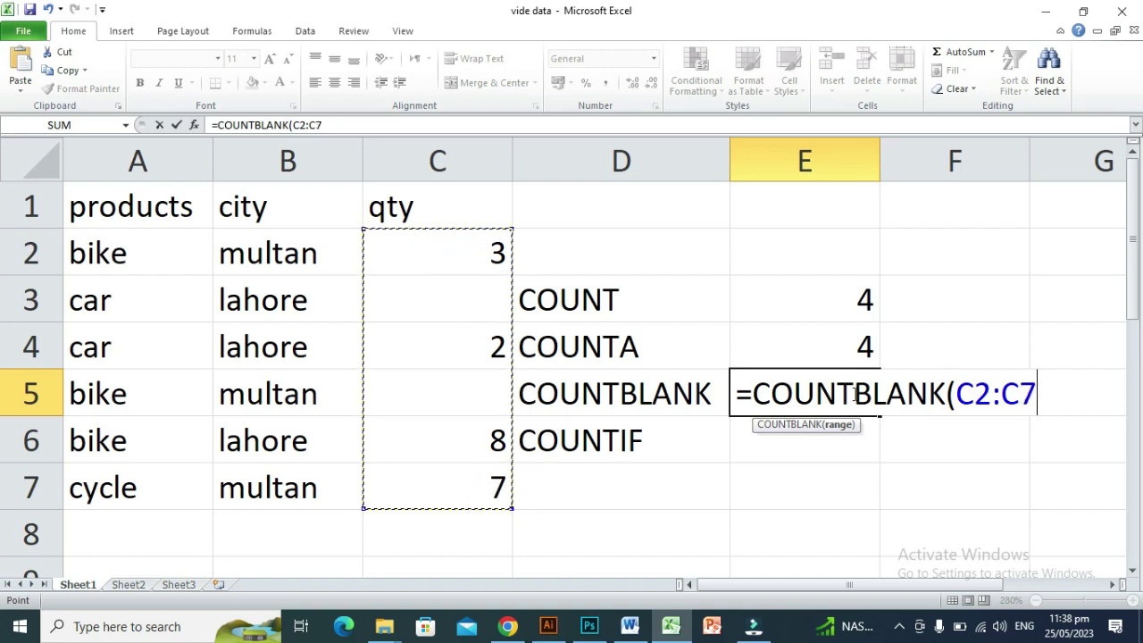
{"action": "type", "text": ")"}
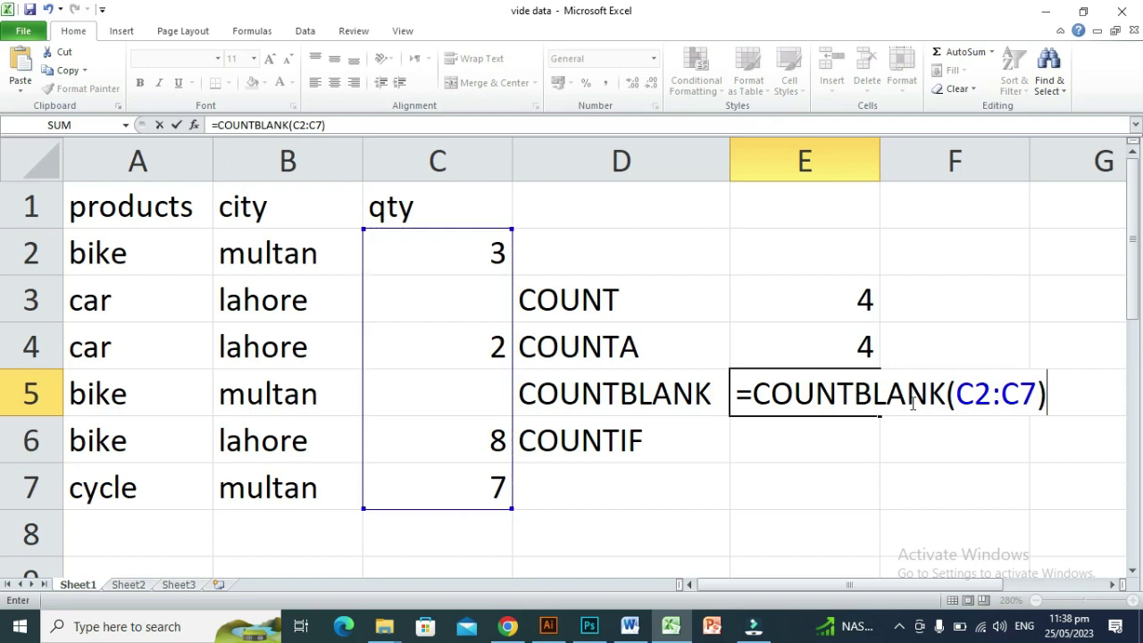
{"action": "key", "text": "Return"}
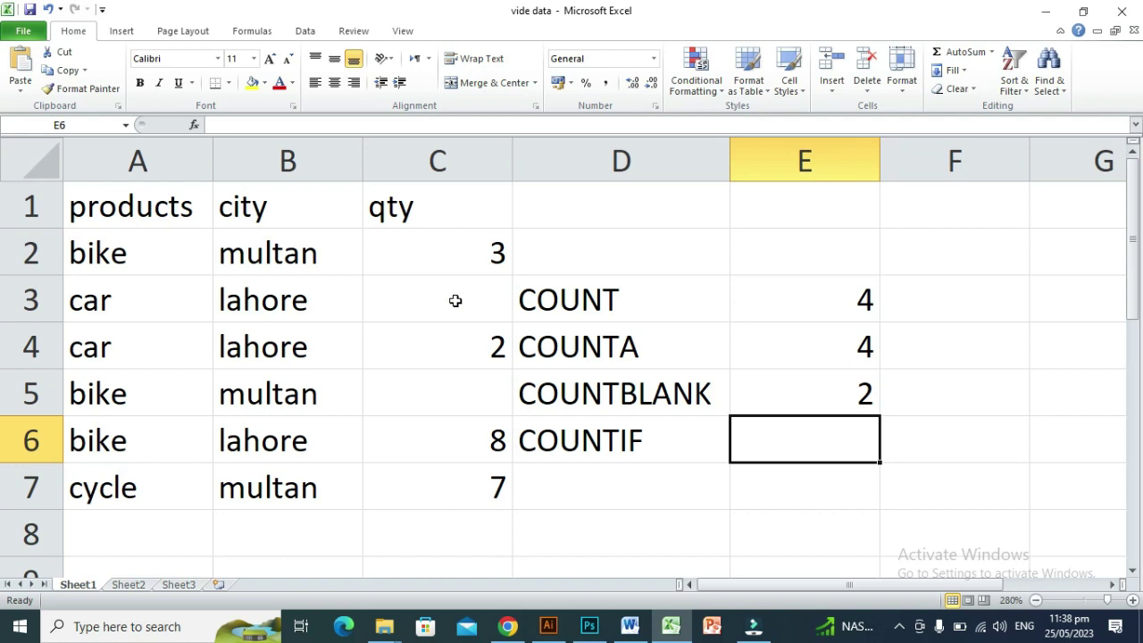
Enter the formula =COUNTIF(A2:A7,"bike") in cell E6 to count the bike entries among the products
{"action": "left_click", "coordinate": [783, 451]}
{"action": "left_click", "coordinate": [753, 443]}
{"action": "type", "text": "=COU"}
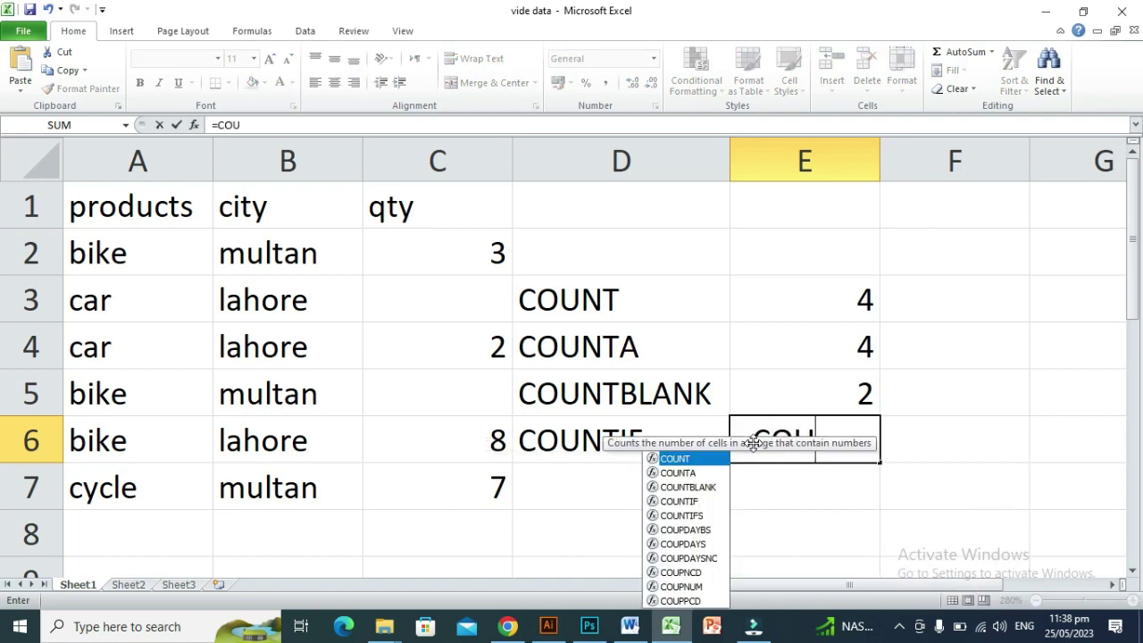
{"action": "type", "text": "NTIF"}
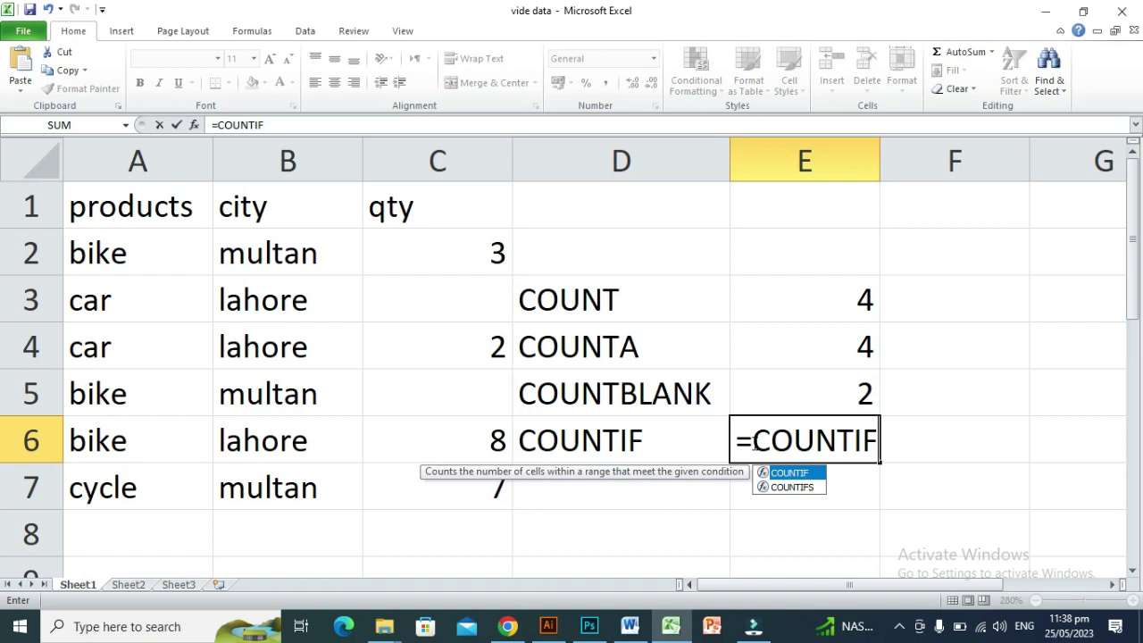
{"action": "type", "text": "("}
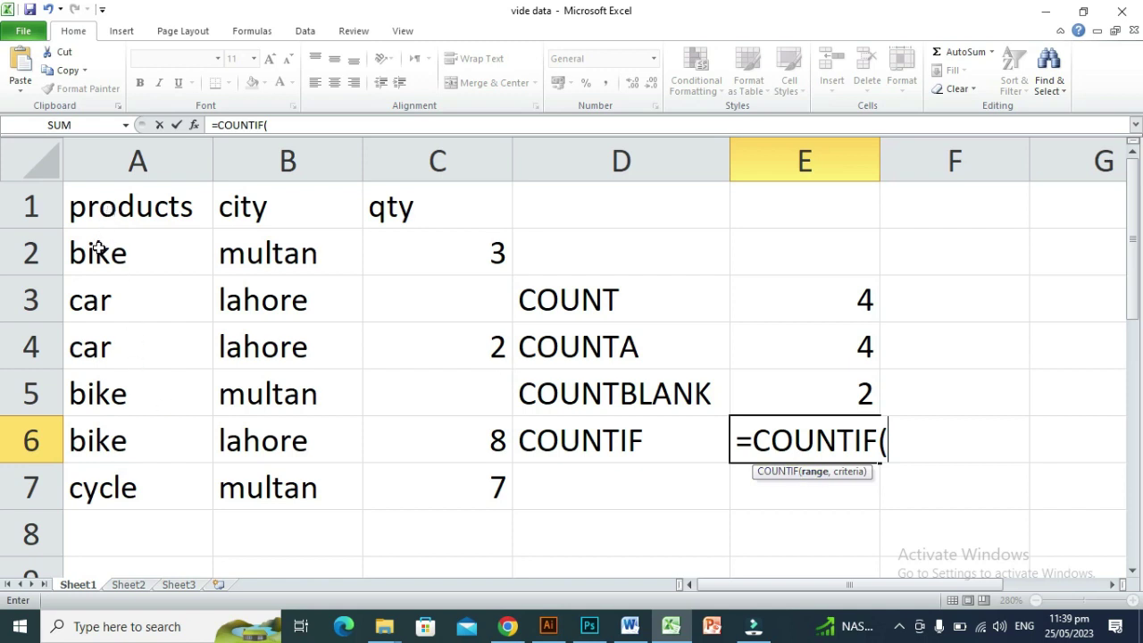
{"action": "left_click_drag", "start_coordinate": [96, 250], "coordinate": [89, 486]}
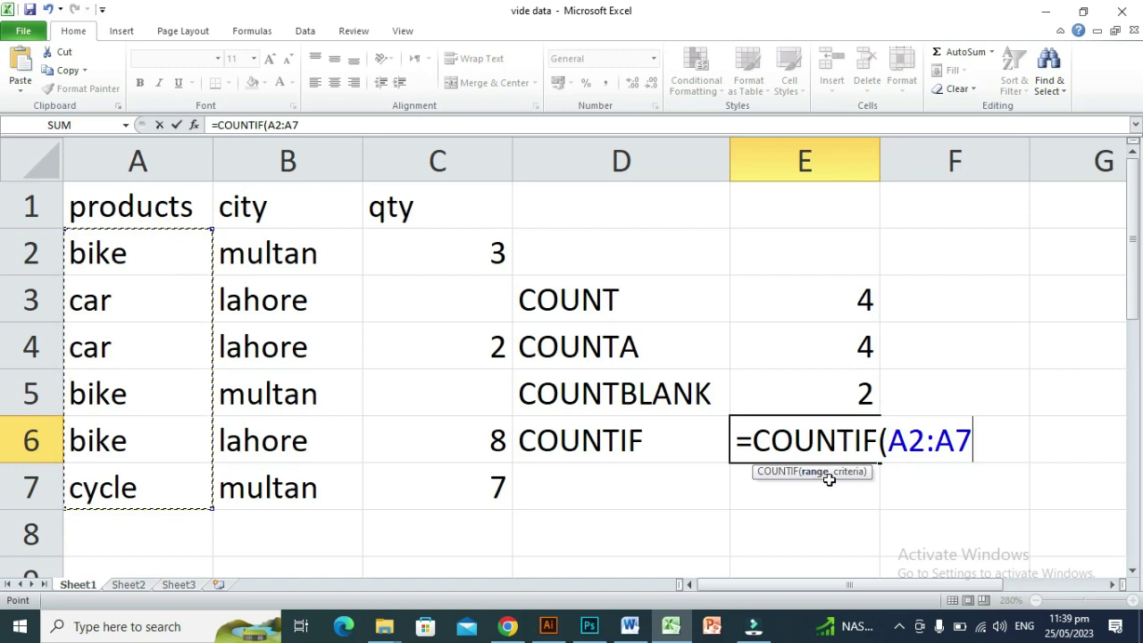
{"action": "type", "text": ","}
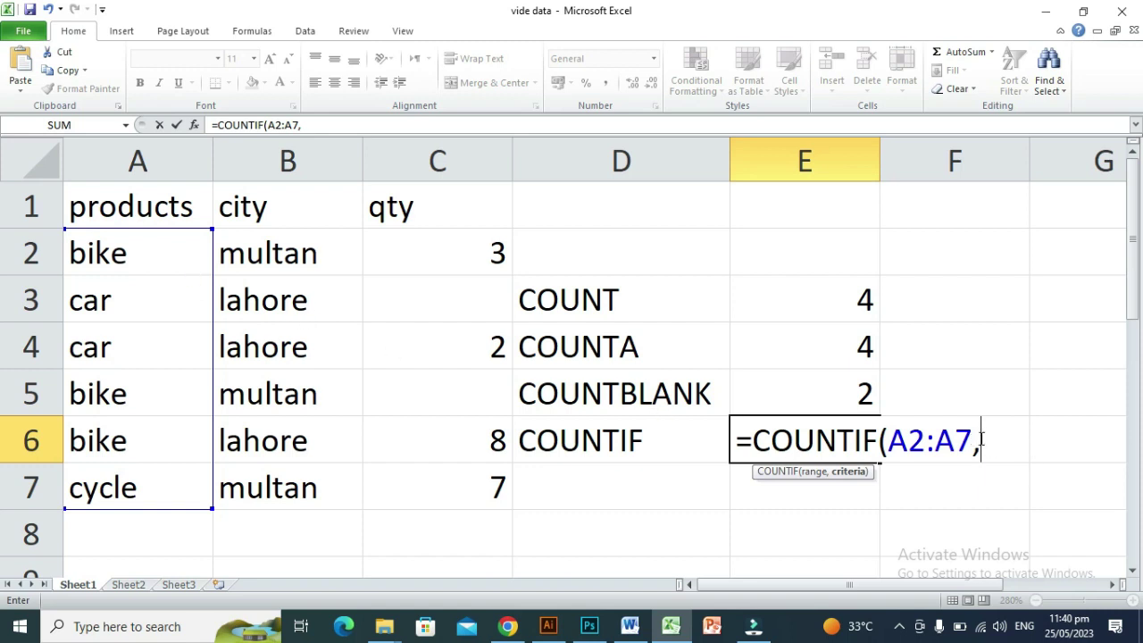
{"action": "type", "text": "\""}
{"action": "type", "text": "bike"}
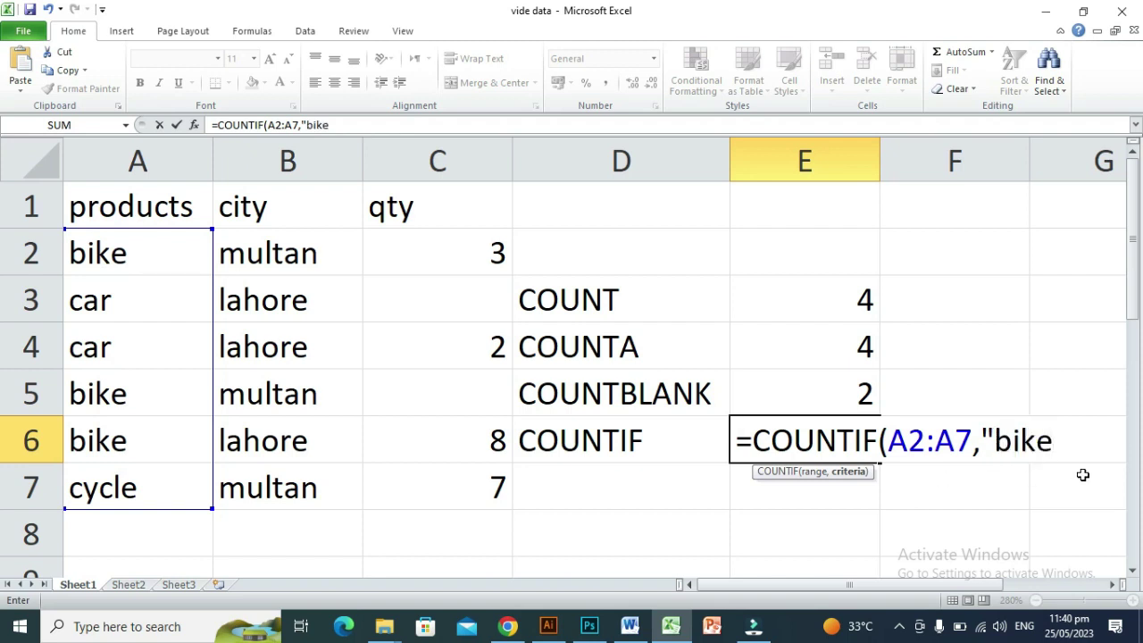
{"action": "type", "text": "\")"}
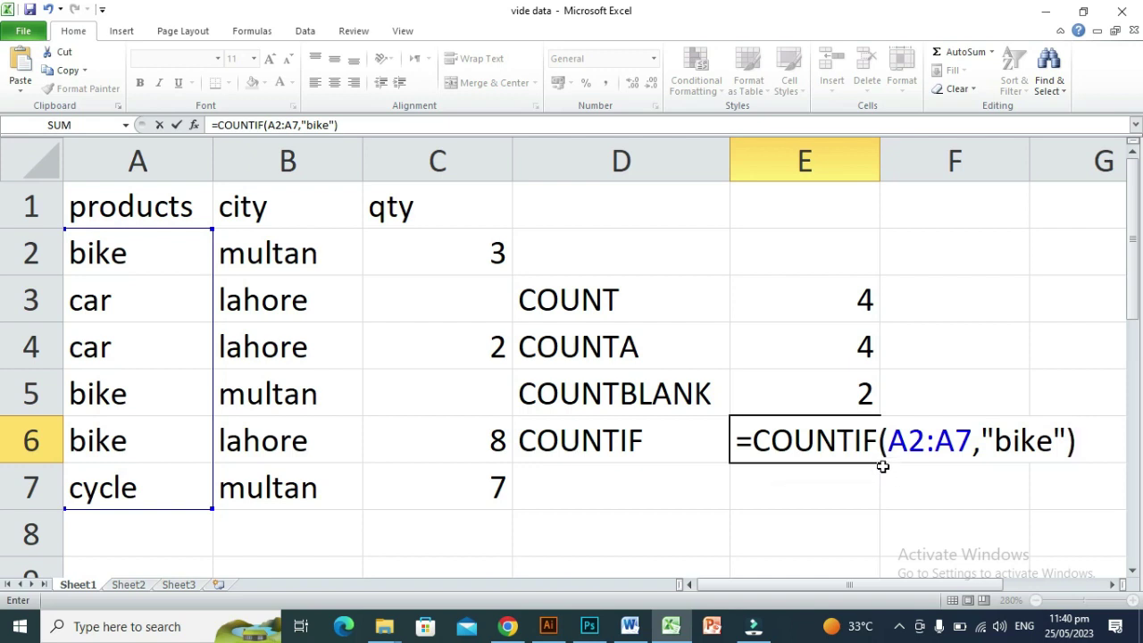
{"action": "key", "text": "Return"}
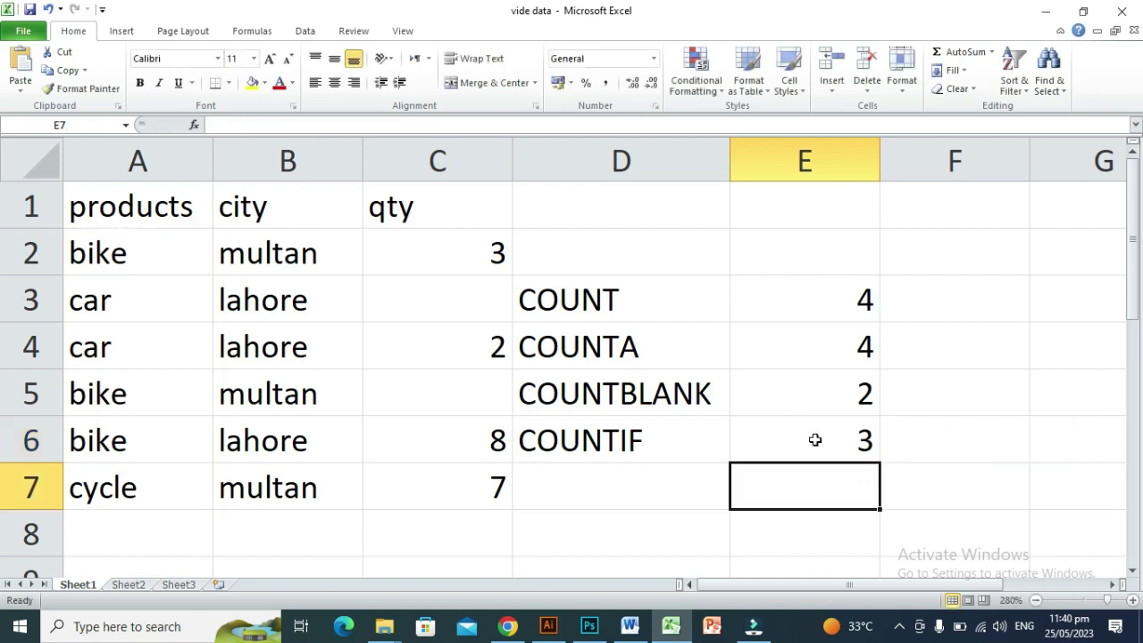